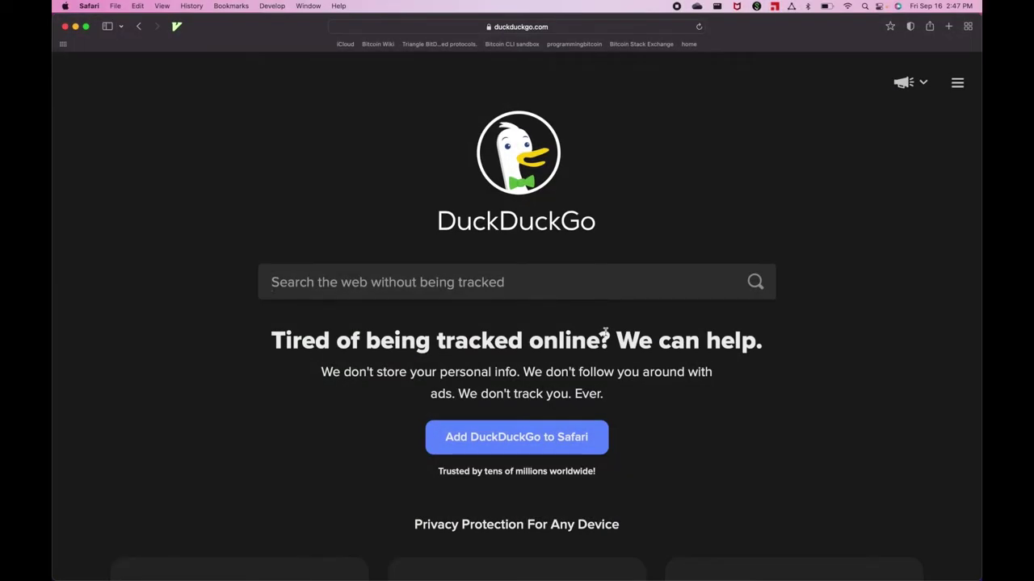
# - Open the wasabiwallet.io website
pyautogui.click(556, 31)
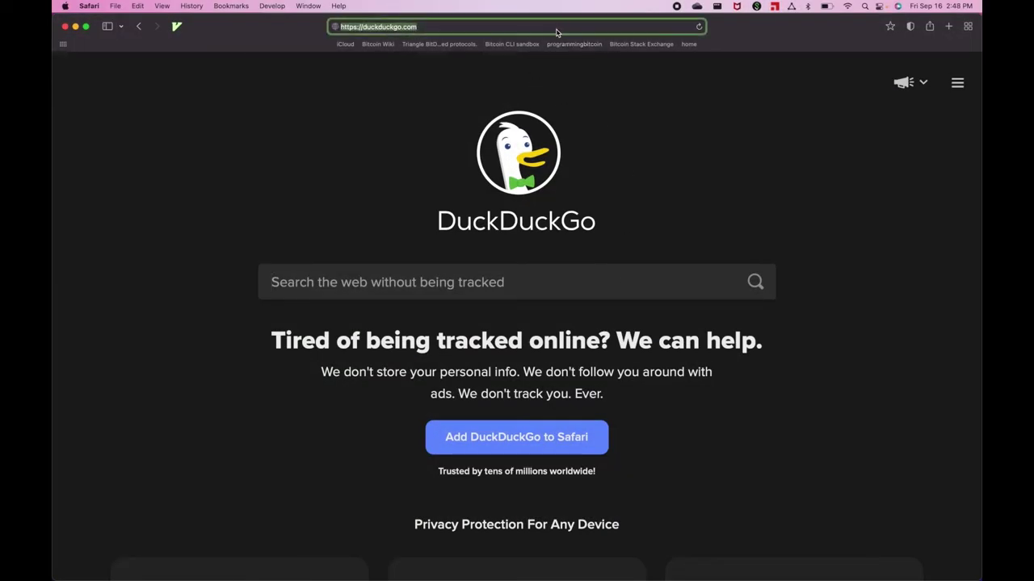
pyautogui.write('wasabiwal')
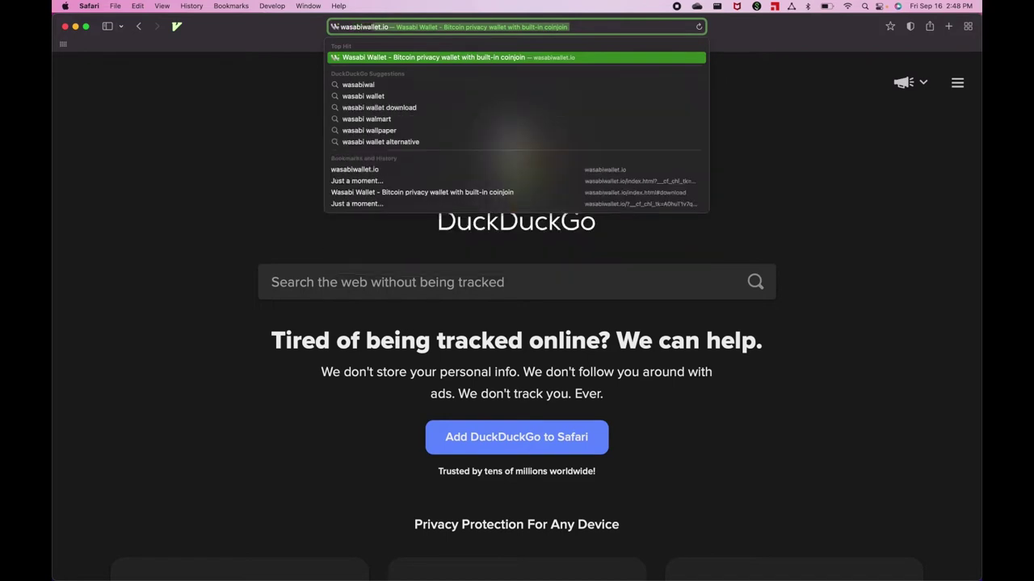
pyautogui.write('let.io')
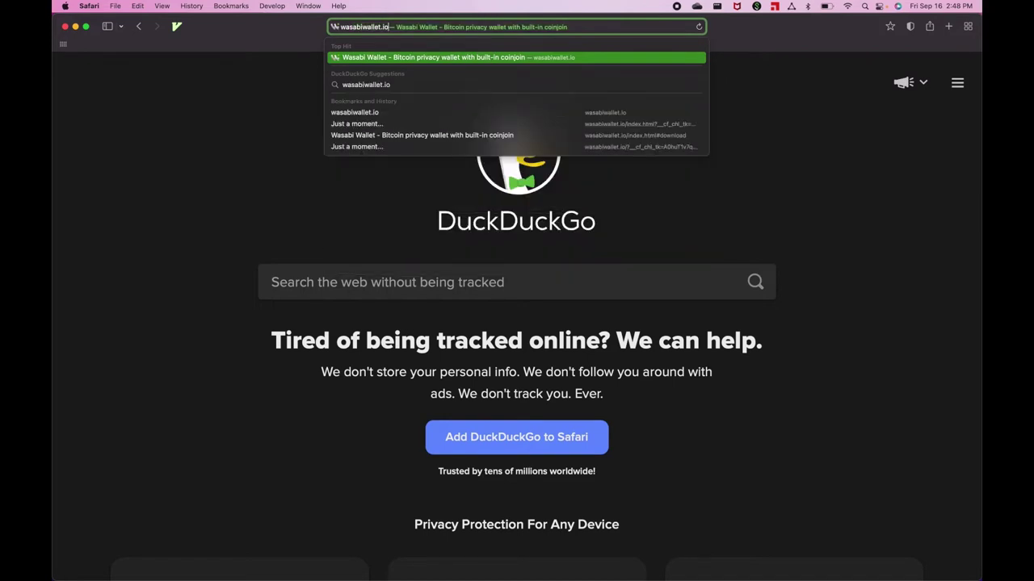
pyautogui.press('Return')
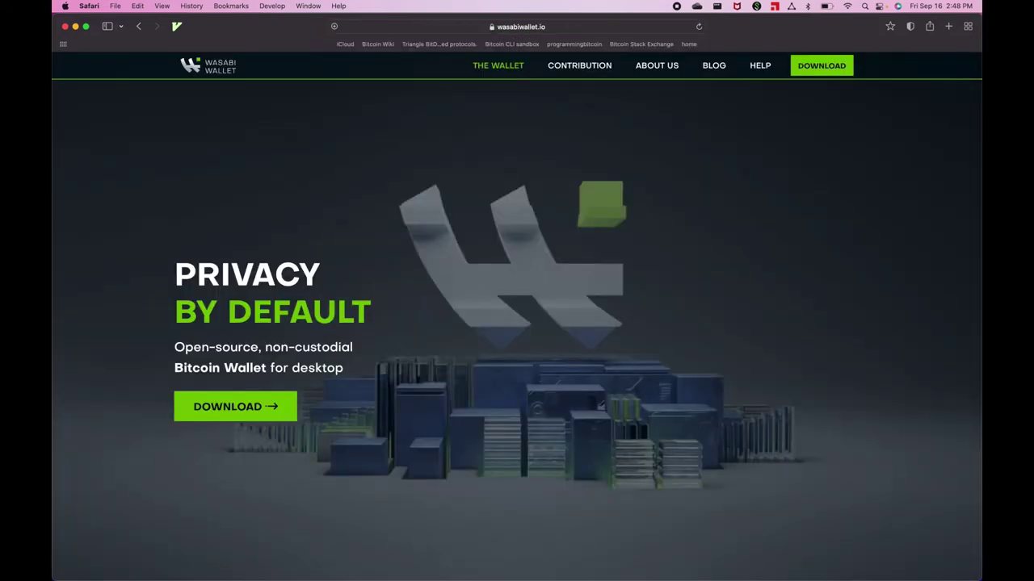
# - Download the macOS 10.15+ Intel installer of Wasabi Wallet, allowing downloads from wasabiwallet.io, and check the browser's downloads
pyautogui.click(813, 68)
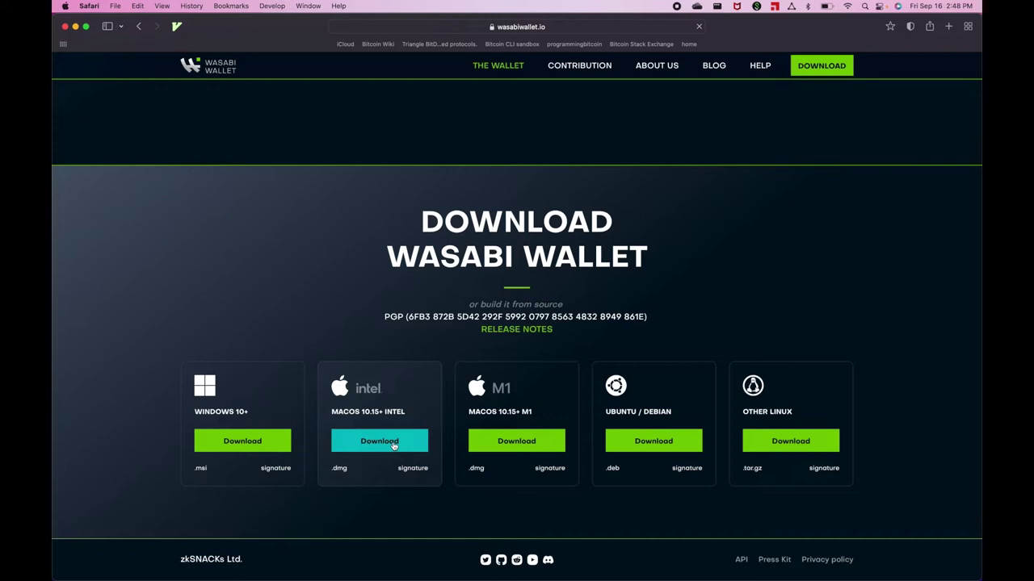
pyautogui.click(394, 446)
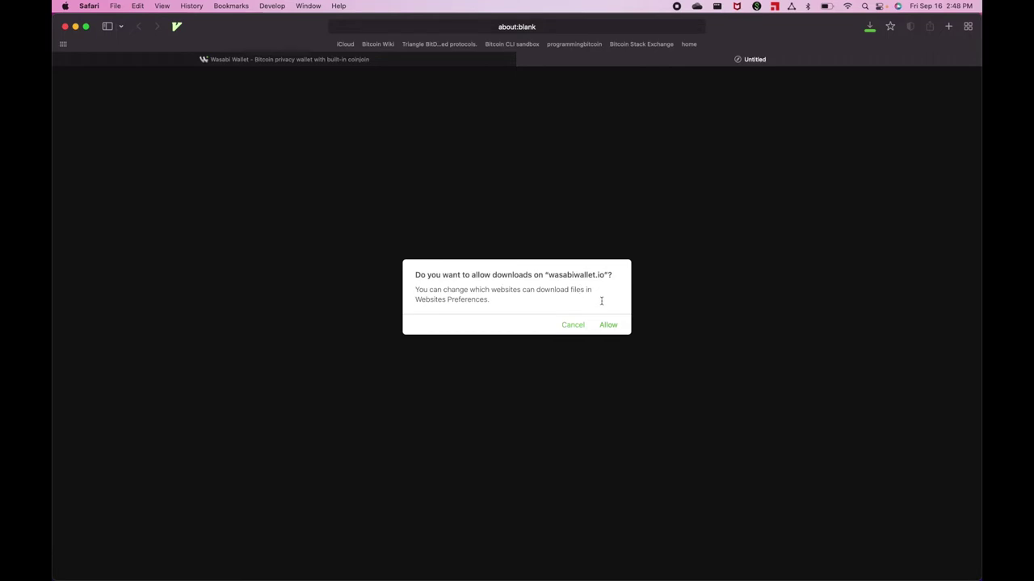
pyautogui.click(608, 325)
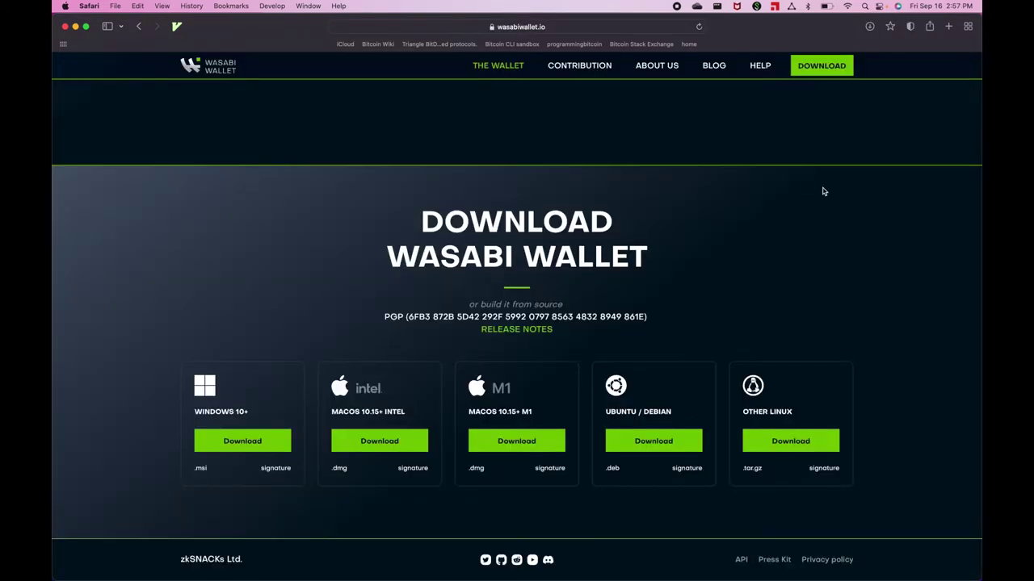
pyautogui.click(869, 27)
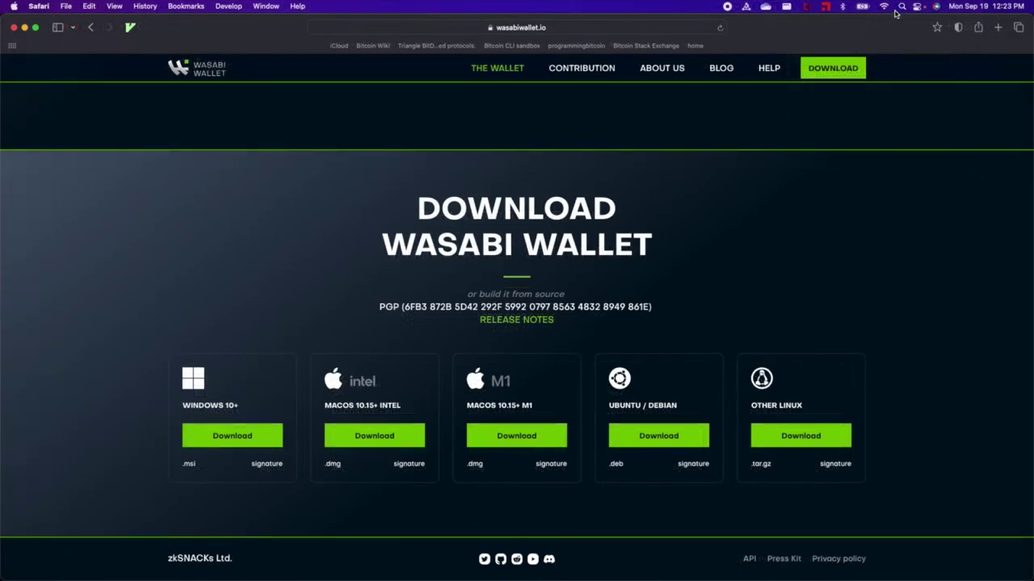
# - Switch to Terminal and change to the Downloads folder
pyautogui.click(902, 6)
pyautogui.write('termi')
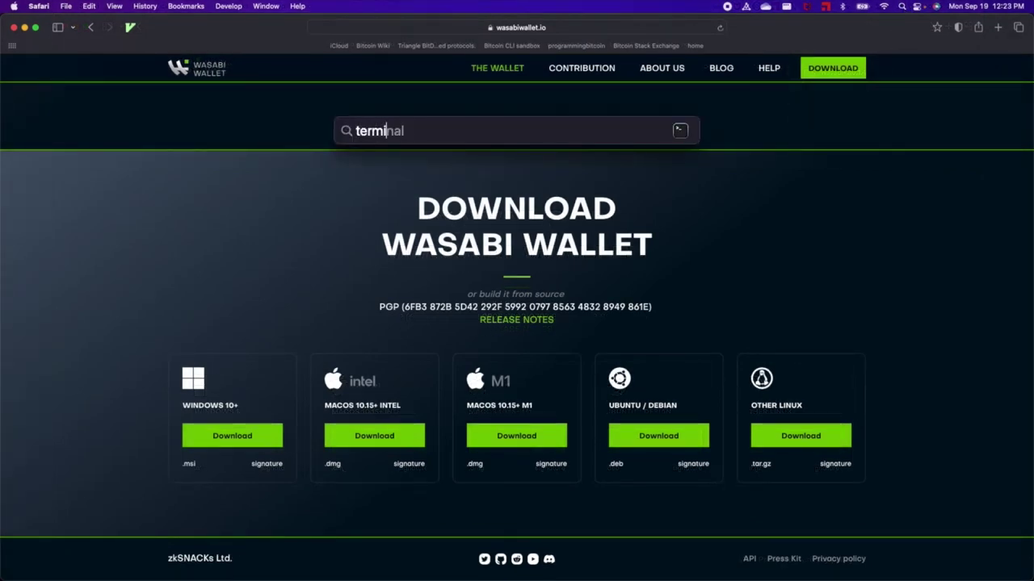
pyautogui.press('Return')
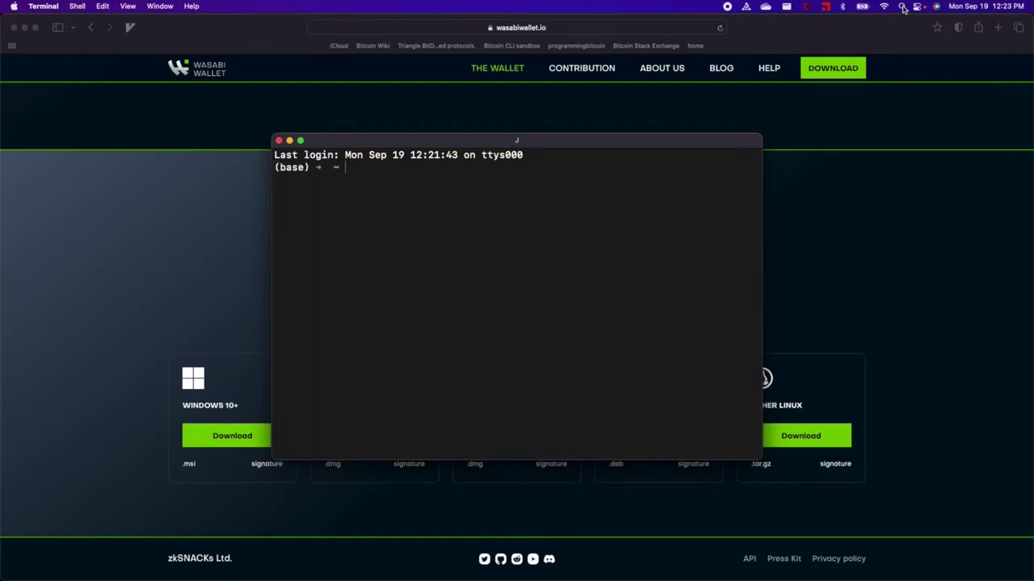
pyautogui.write('cd Downloads')
pyautogui.press('Return')
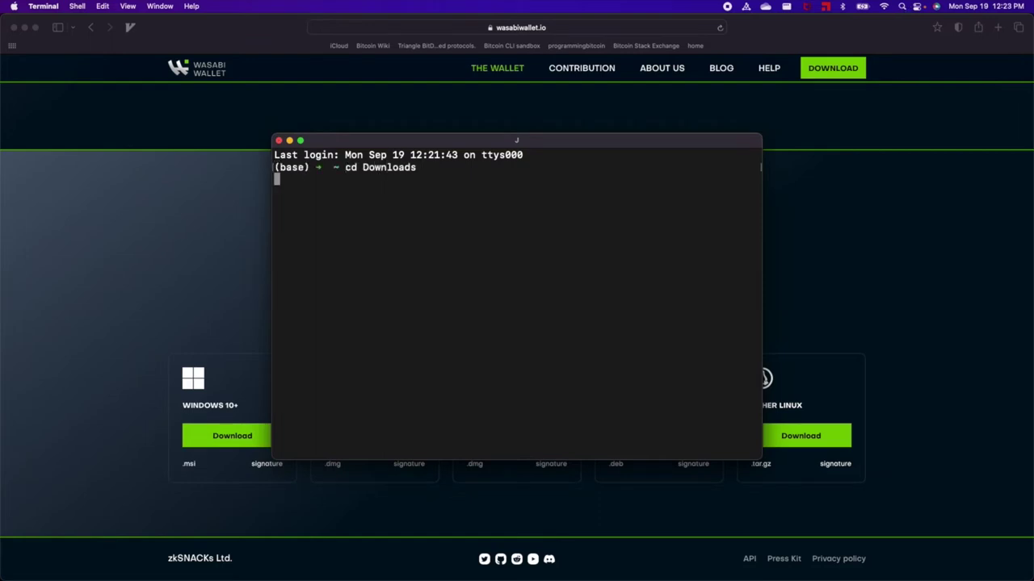
# - List the folder's files and display the beginning of Wasabi-2.0.1.4.dmg.asc with head
pyautogui.write('ls')
pyautogui.press('Return')
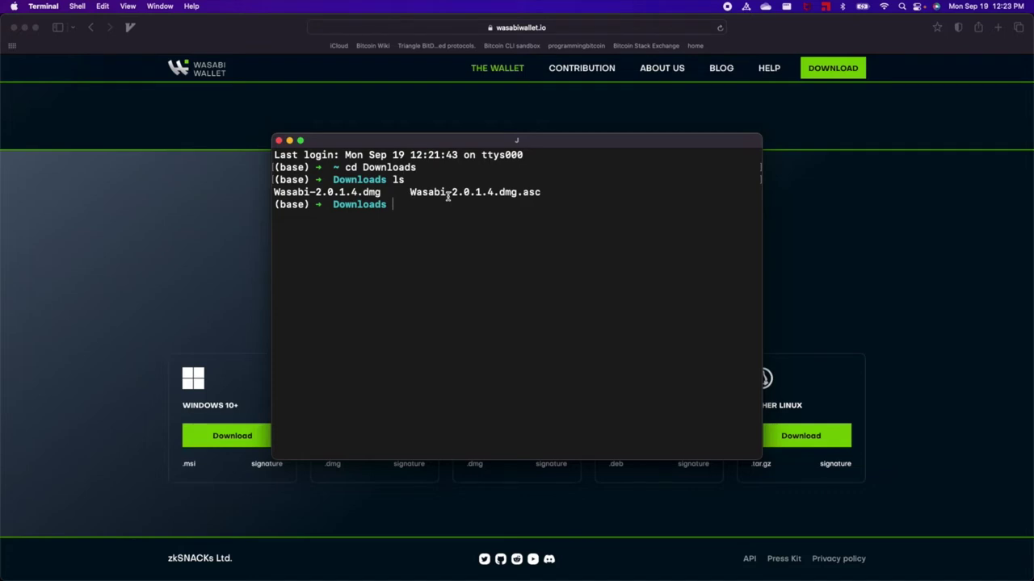
pyautogui.write('head Wasabi-2.0.1.4.dmg.asc')
pyautogui.press('Return')
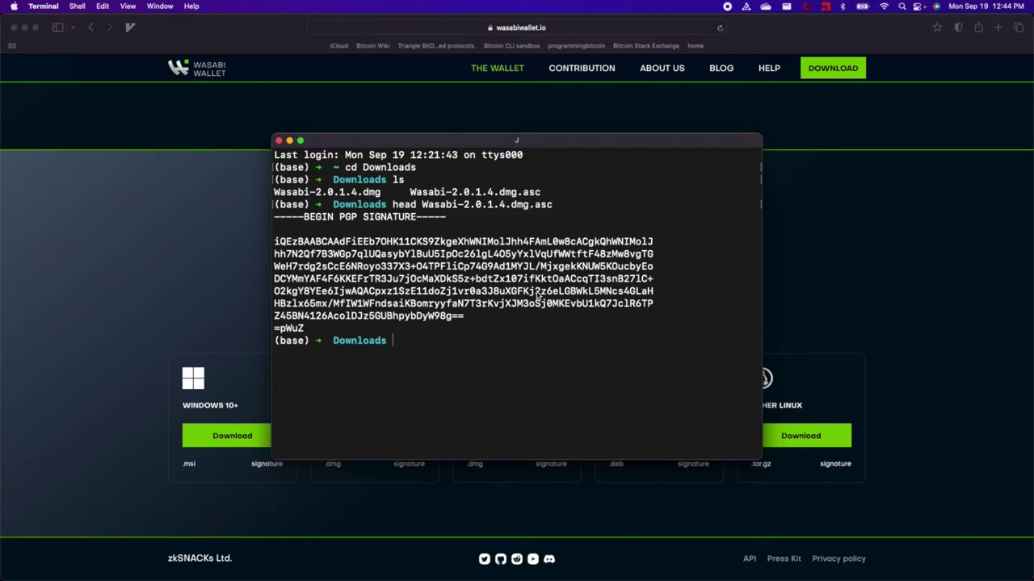
# - Switch to Safari and open Wasabi's source repository on GitHub at its file list
pyautogui.click(226, 283)
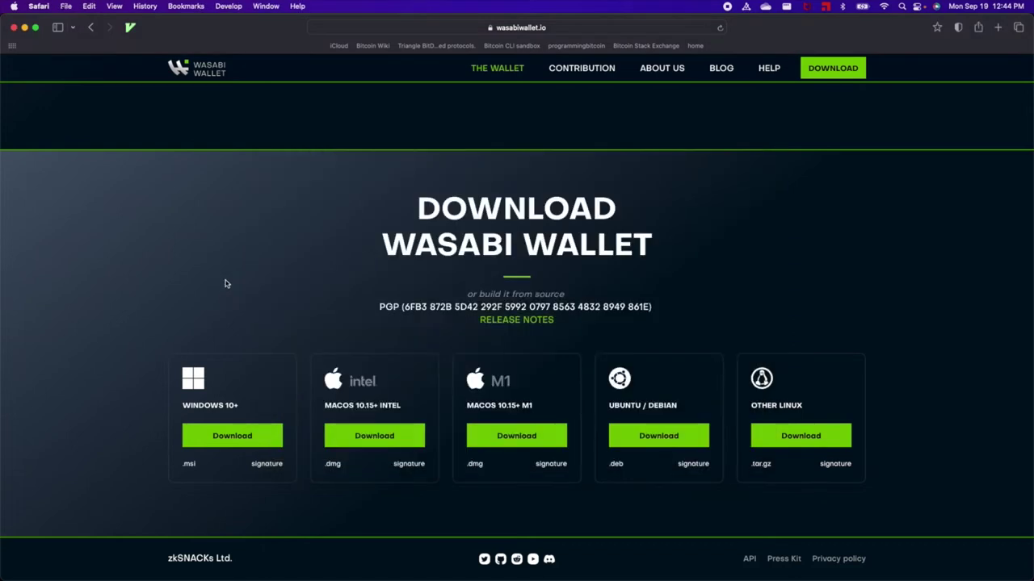
pyautogui.click(527, 296)
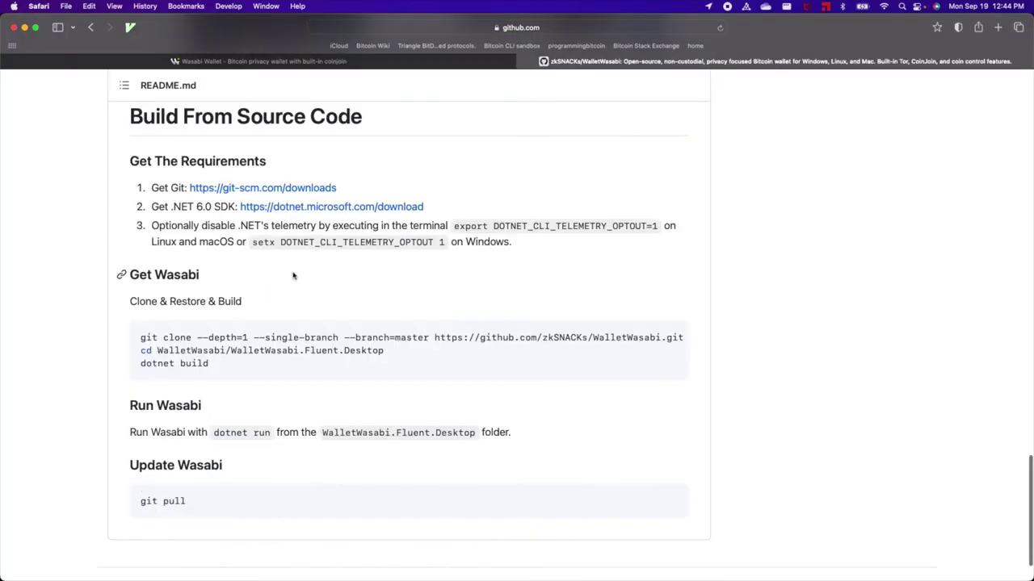
pyautogui.scroll(15, 290, 203)
pyautogui.scroll(10, 304, 204)
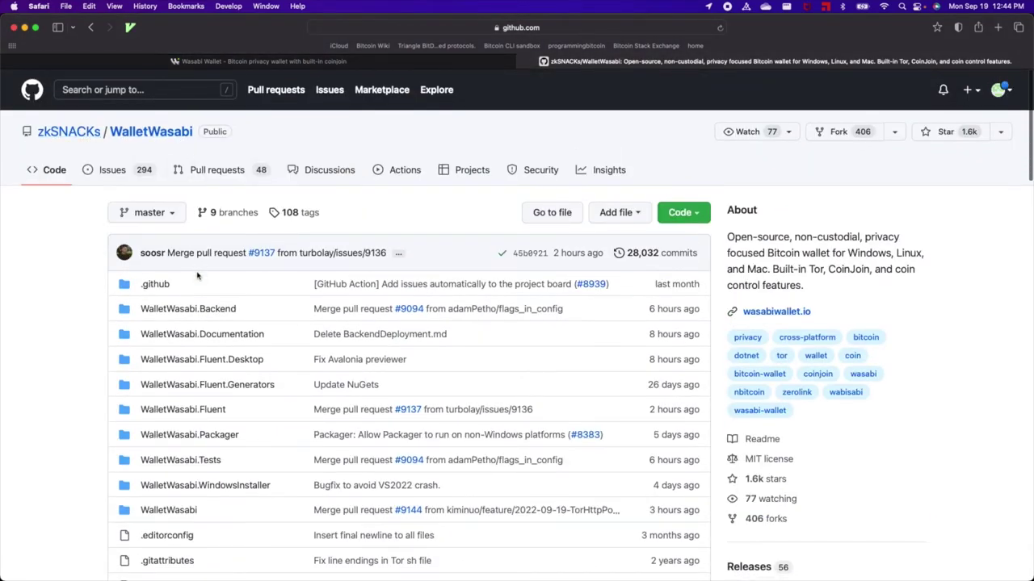
# - Open PGP.txt in the WalletWasabi repository and copy its raw contents
pyautogui.scroll(-10, 200, 271)
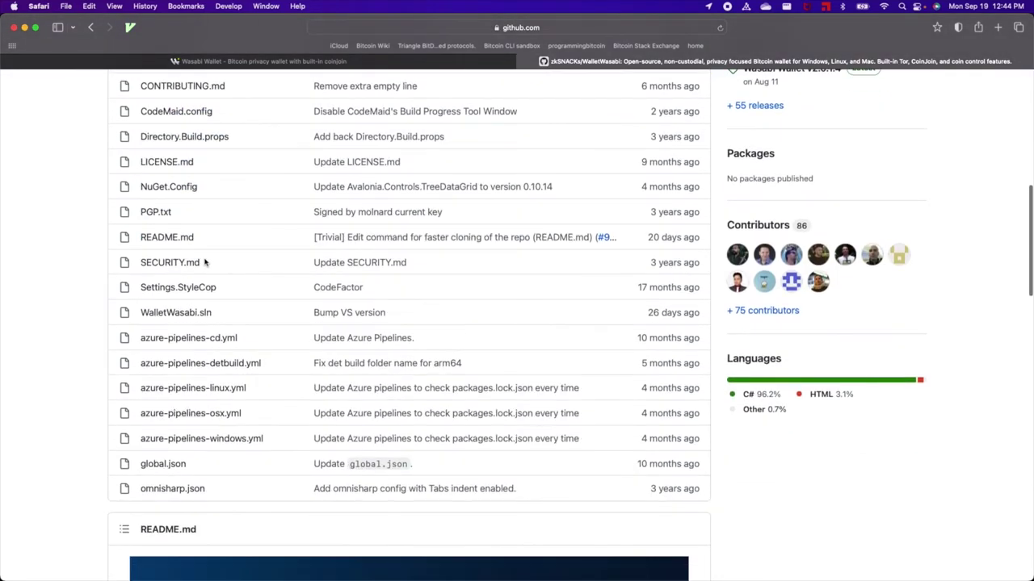
pyautogui.click(162, 214)
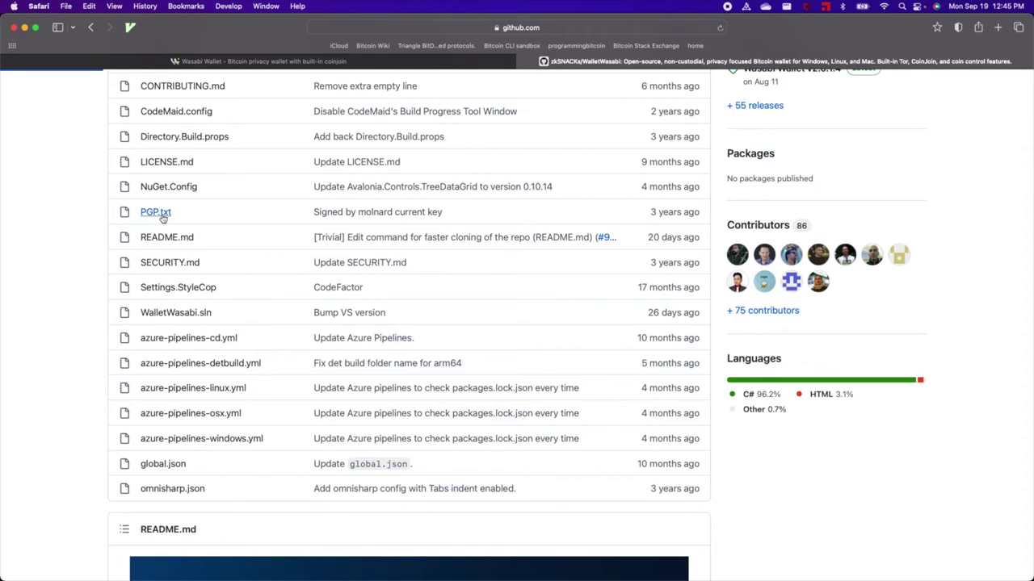
pyautogui.scroll(-4, 425, 384)
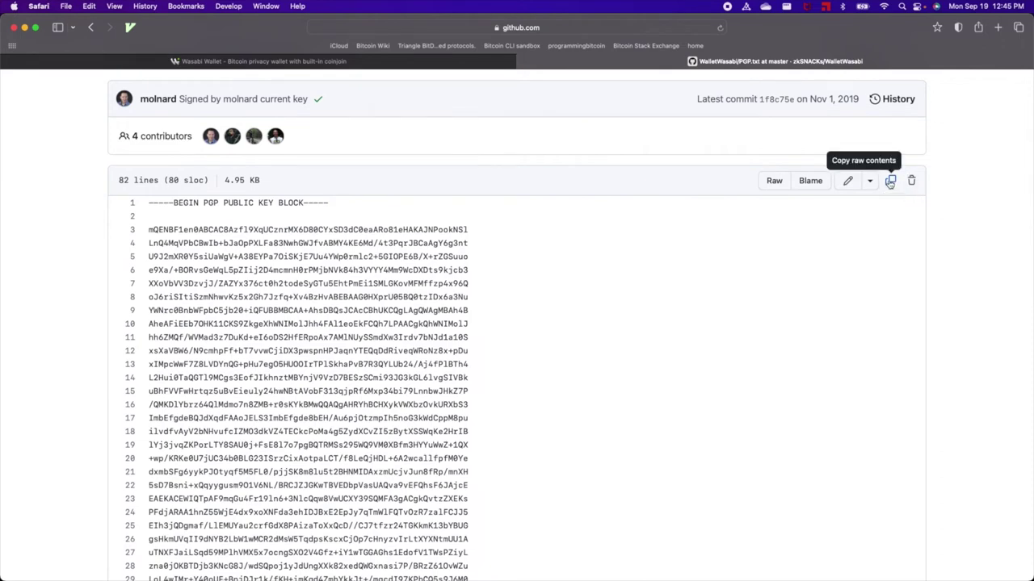
pyautogui.click(889, 181)
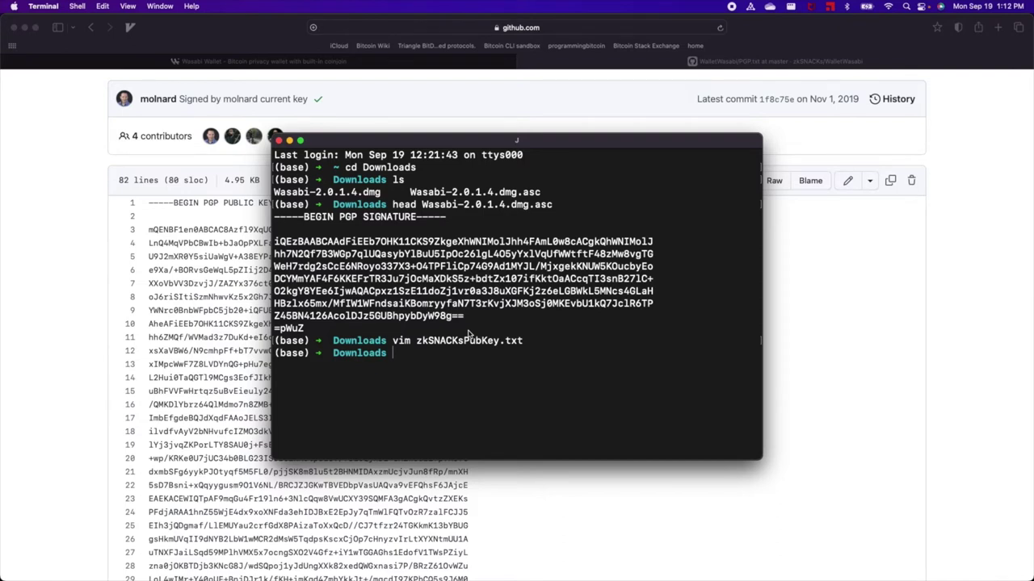
# - Import zkSNACKsPubKey.txt into the keyring with sudo gpg --import, authorizing with the account password, and check the line reporting the public key
pyautogui.write('sudo gpg --import')
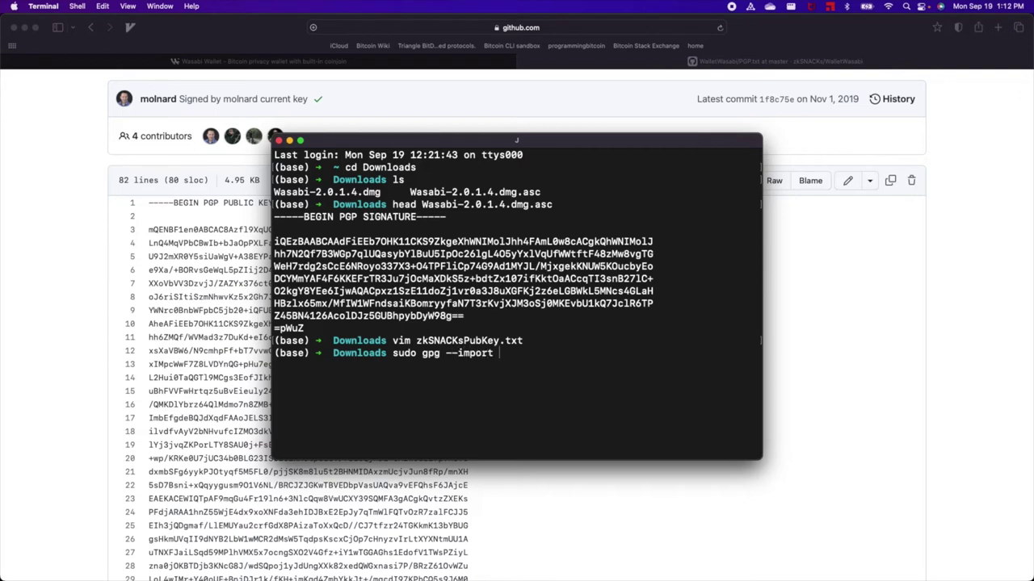
pyautogui.write(' zk')
pyautogui.press('Tab')
pyautogui.press('Return')
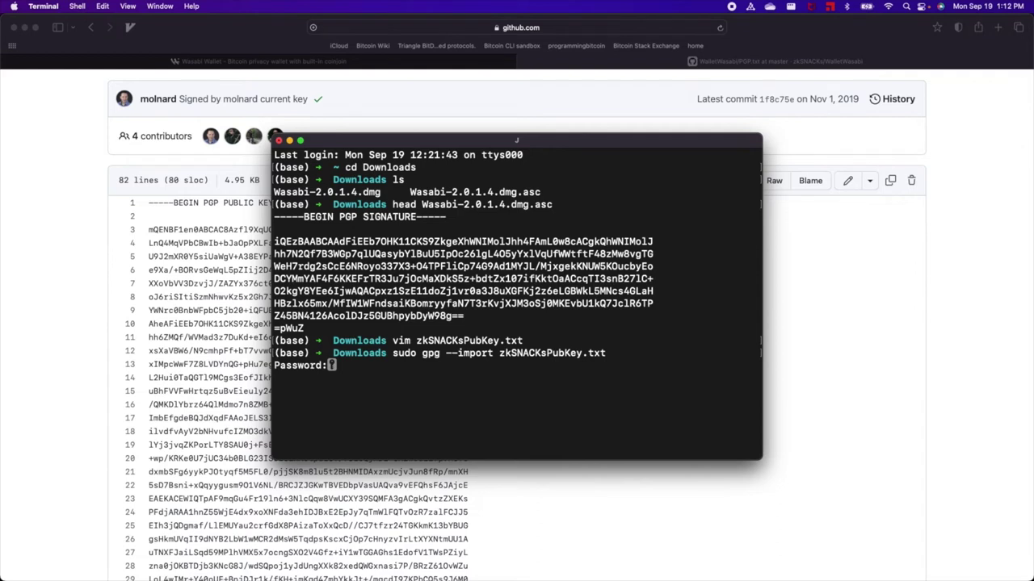
pyautogui.press('Return')
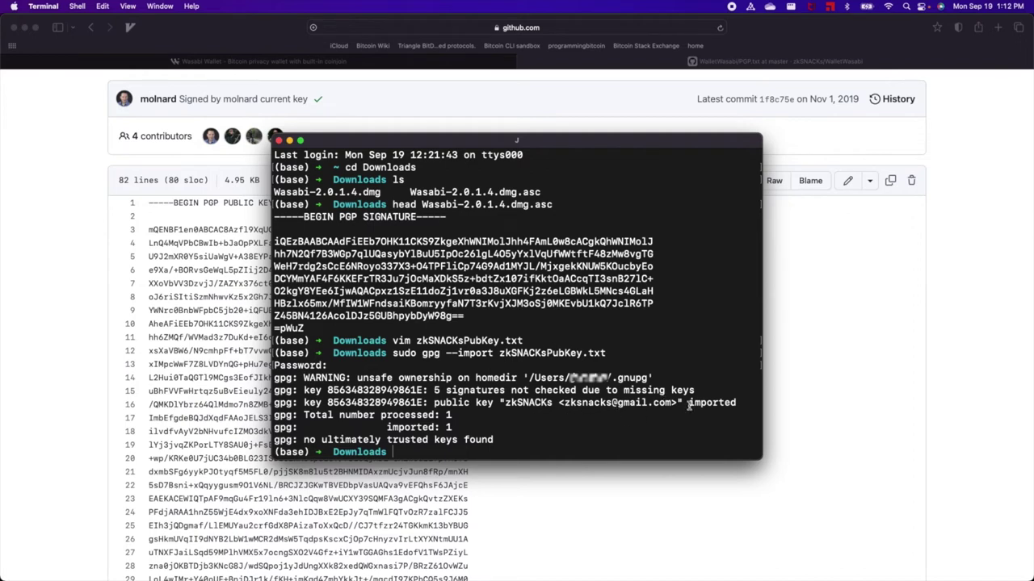
pyautogui.tripleClick(715, 402)
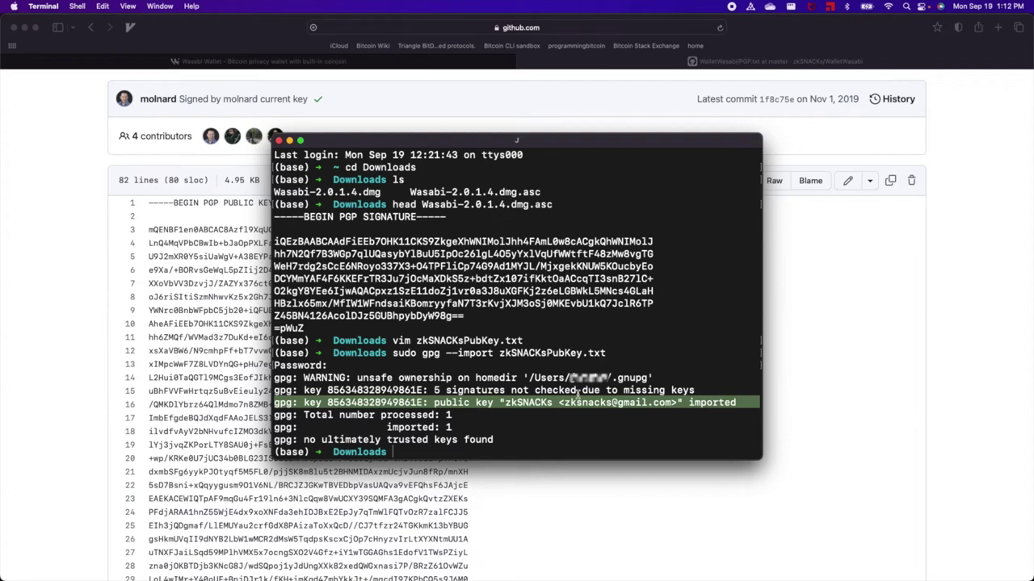
# - Clear the terminal, verify Wasabi-2.0.1.4.dmg against Wasabi-2.0.1.4.dmg.asc with gpg --verify, and check the signature line
pyautogui.write('clear')
pyautogui.press('Return')
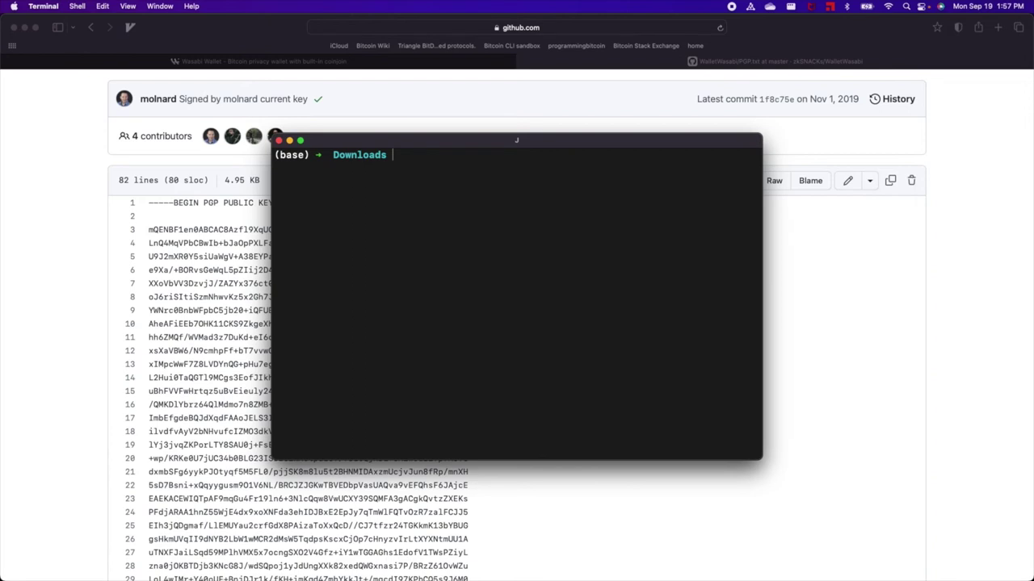
pyautogui.write('gpg --verify')
pyautogui.write('W')
pyautogui.press('Tab')
pyautogui.write('.asc ')
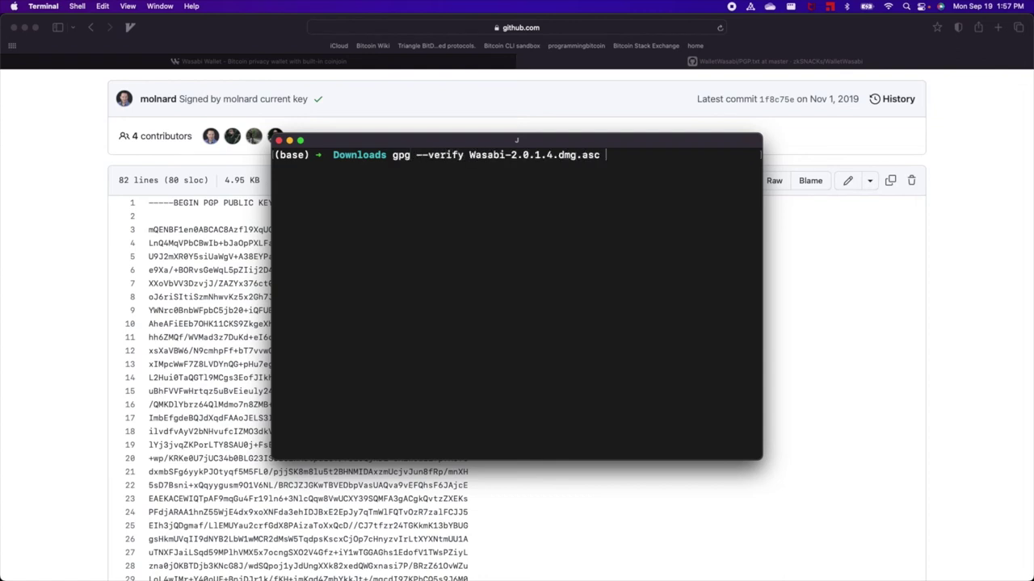
pyautogui.write('W')
pyautogui.press('Tab')
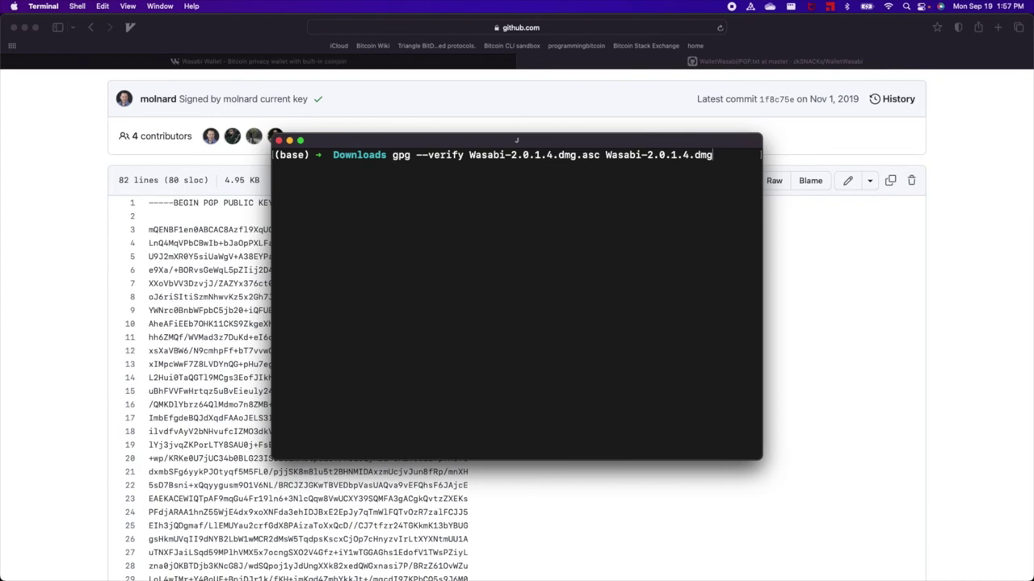
pyautogui.press('Return')
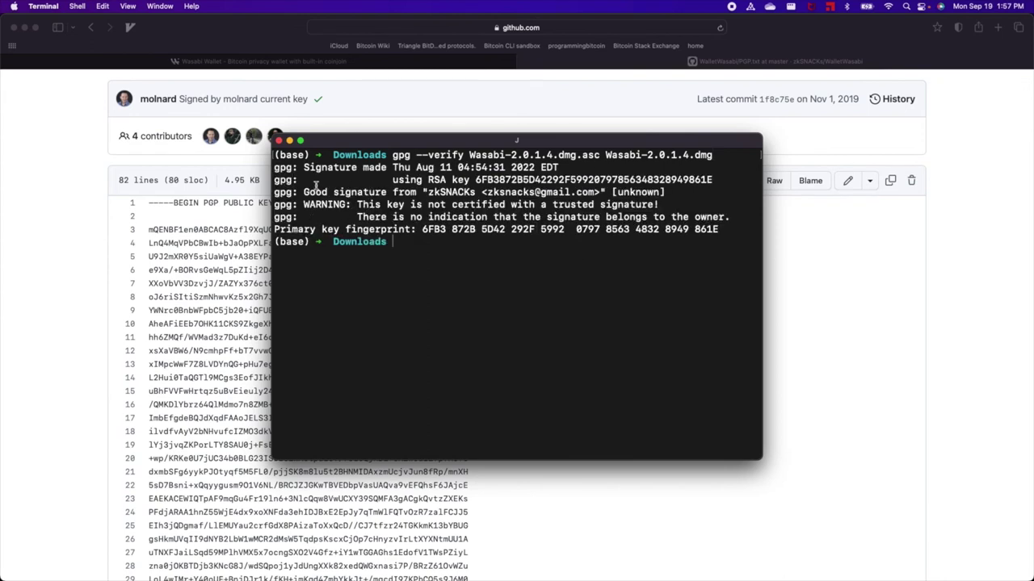
pyautogui.tripleClick(353, 192)
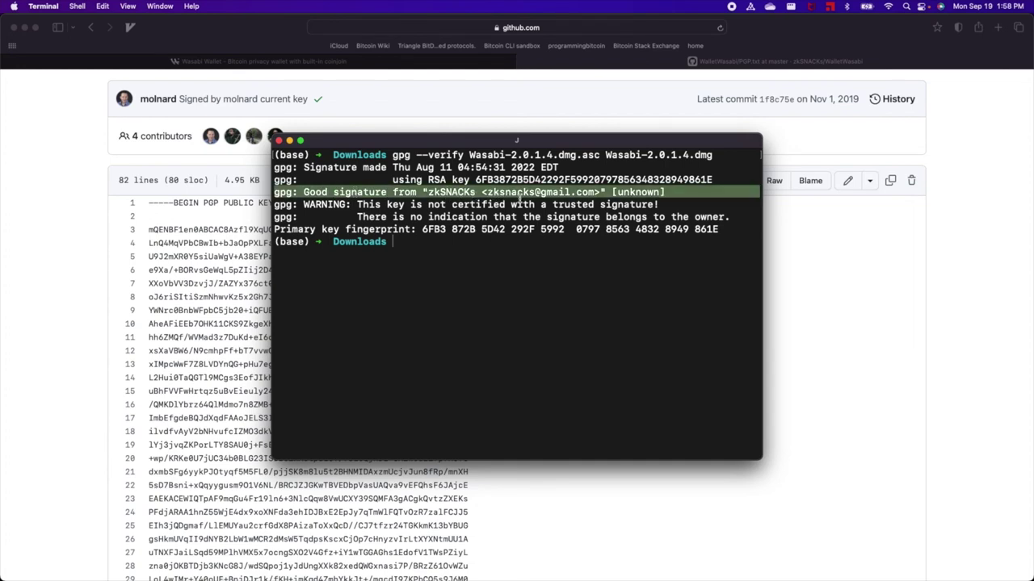
pyautogui.click(498, 260)
# - Clear the terminal and open the Wasabi-2.0.1.4.dmg disk image with the open command
pyautogui.write('clear')
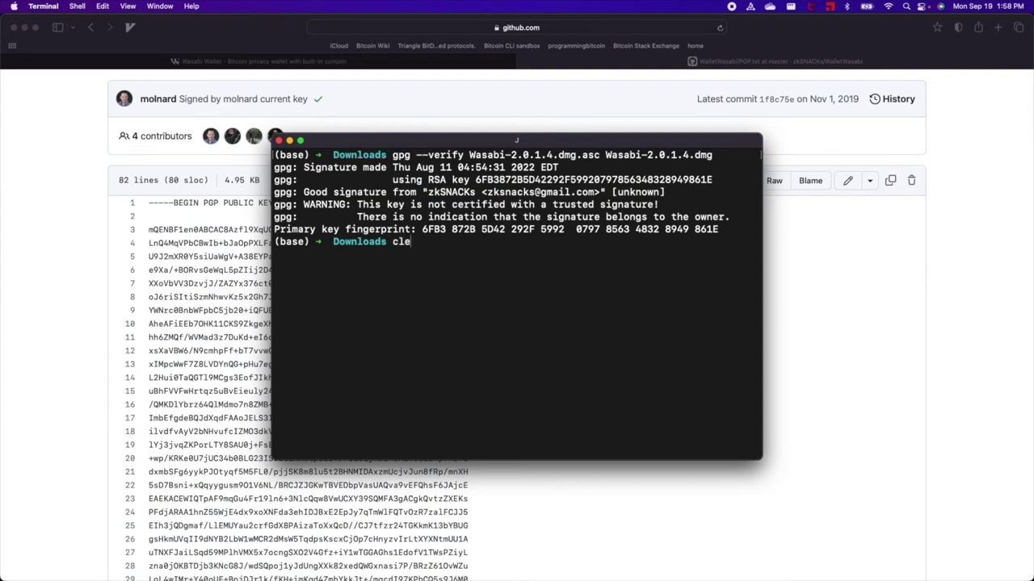
pyautogui.press('Return')
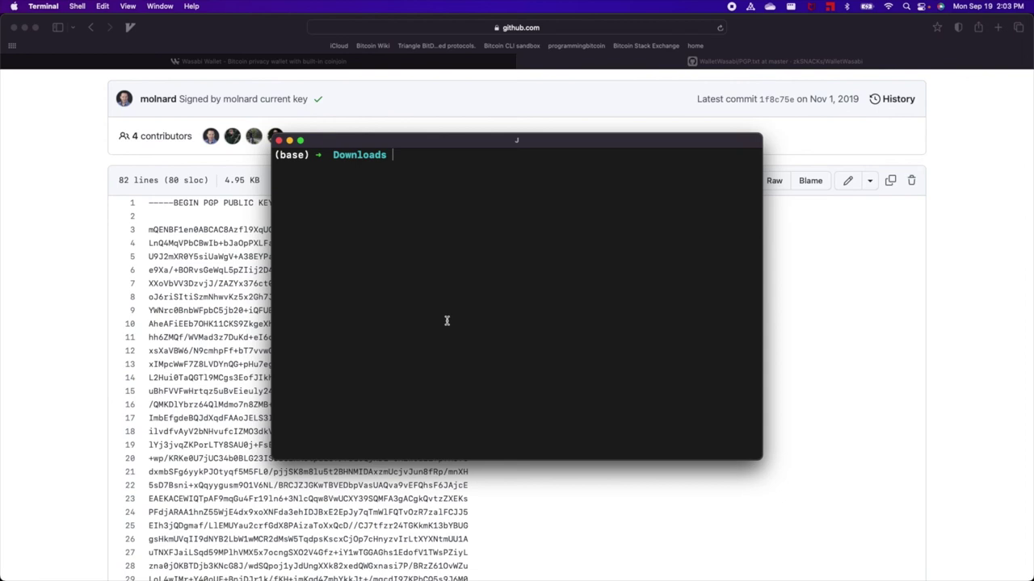
pyautogui.write('open W')
pyautogui.press('Tab')
pyautogui.press('Return')
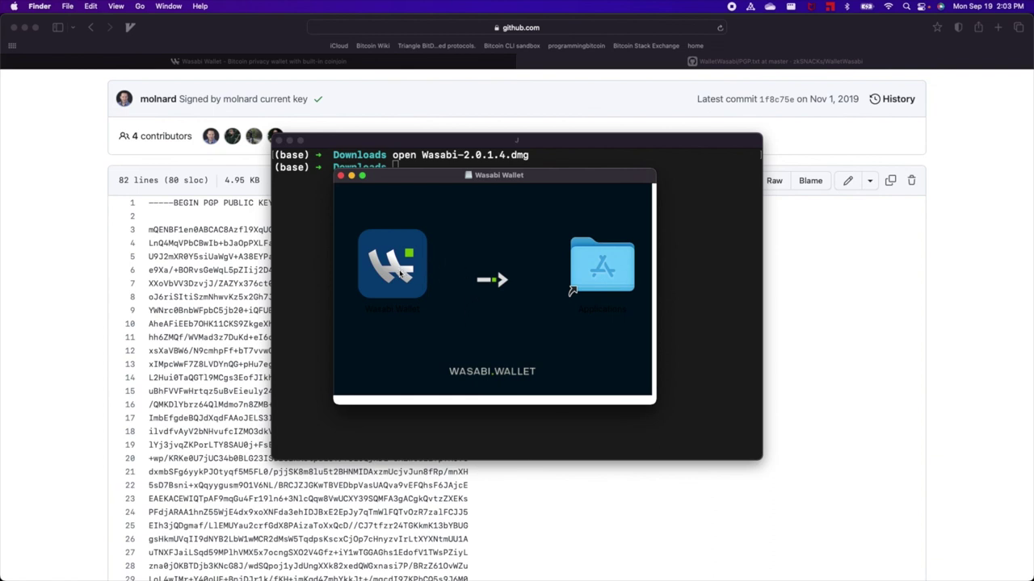
# - Copy the Wasabi Wallet app from the disk image into the Applications folder
pyautogui.moveTo(401, 273); pyautogui.dragTo(427, 257)
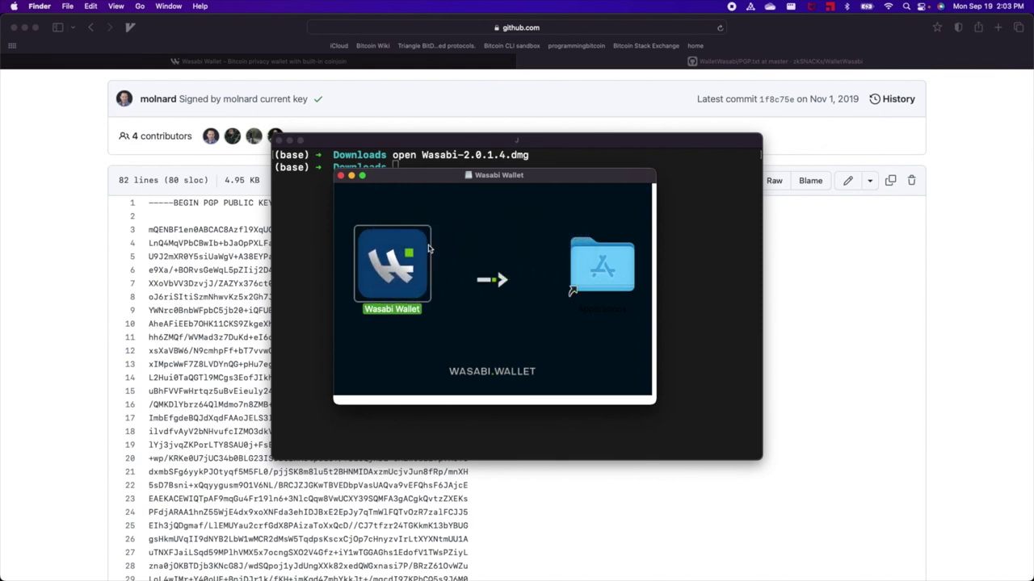